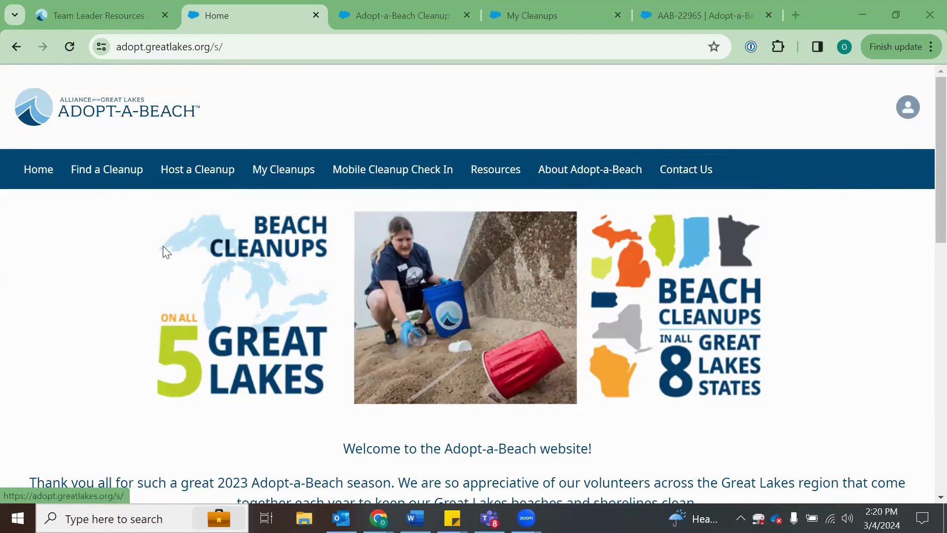
Step: Open the Host a Cleanup form for leading a new Adopt-a-Beach cleanup
left_click(219, 173)
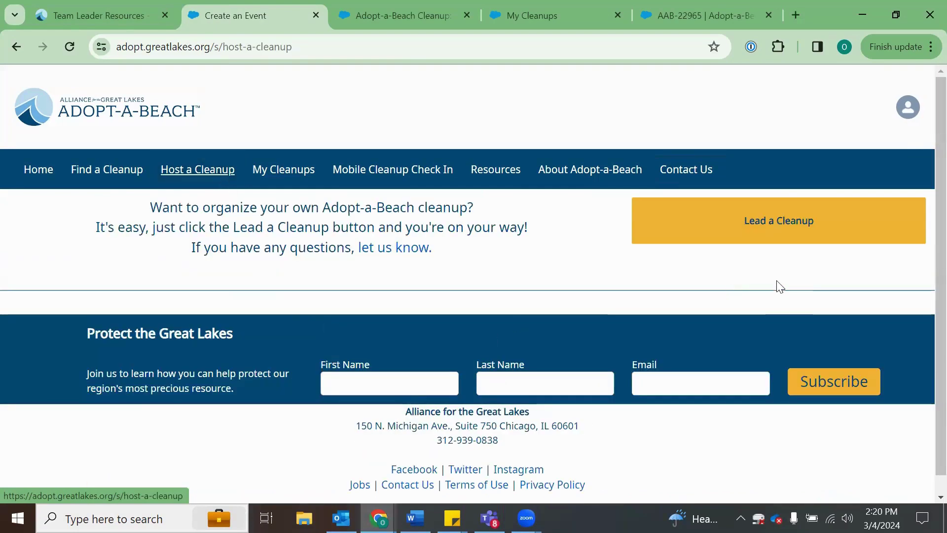
left_click(771, 229)
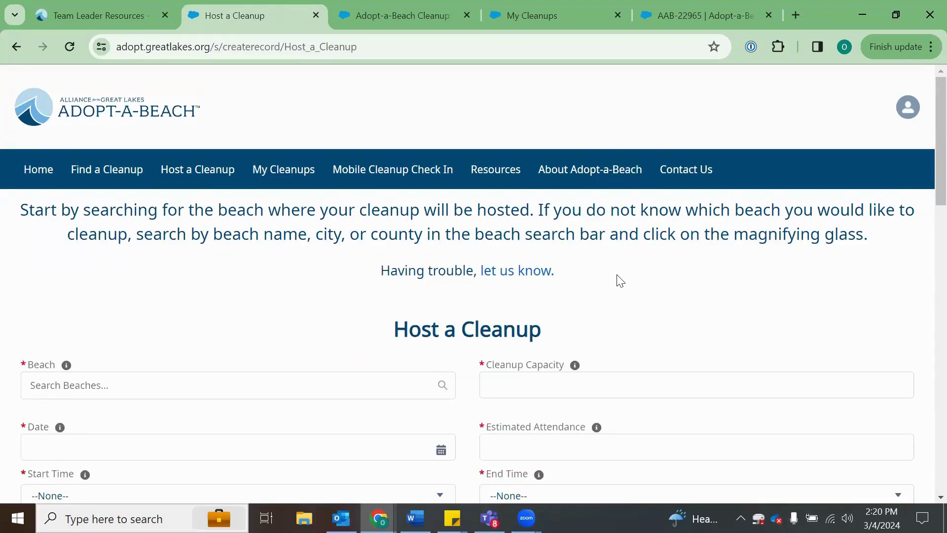
Step: Search the form's Beach field for "montrose" and close the suggestions without choosing a beach
scroll(625, 276, "down", 2)
scroll(631, 269, "down", 3)
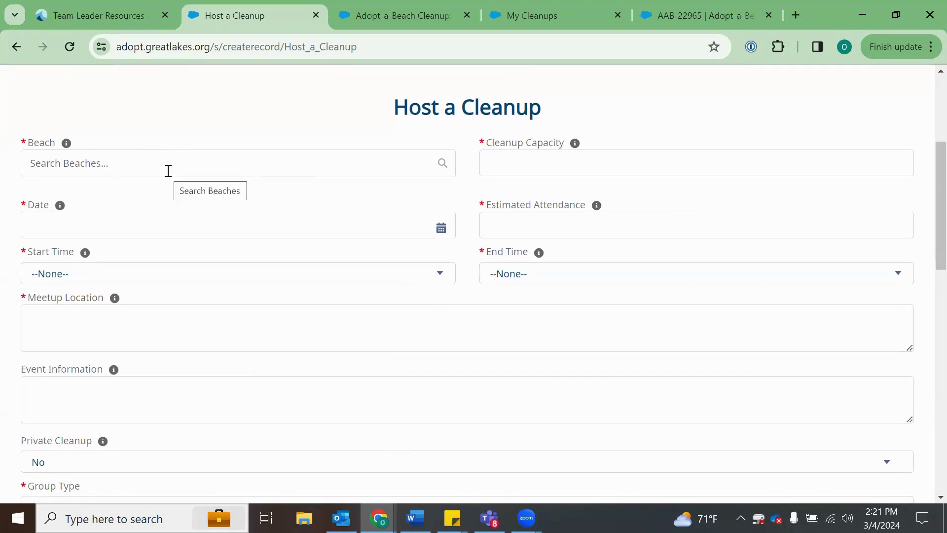
left_click(203, 164)
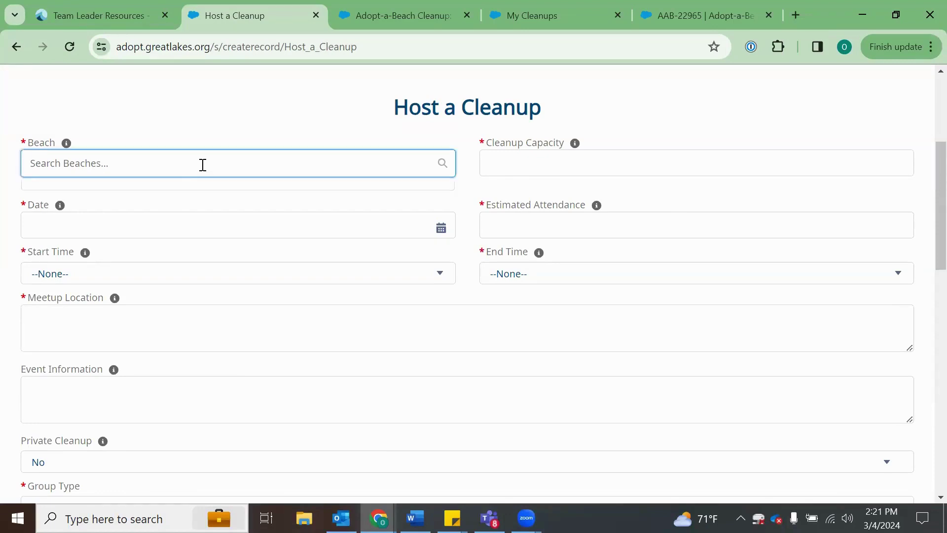
type("montrose")
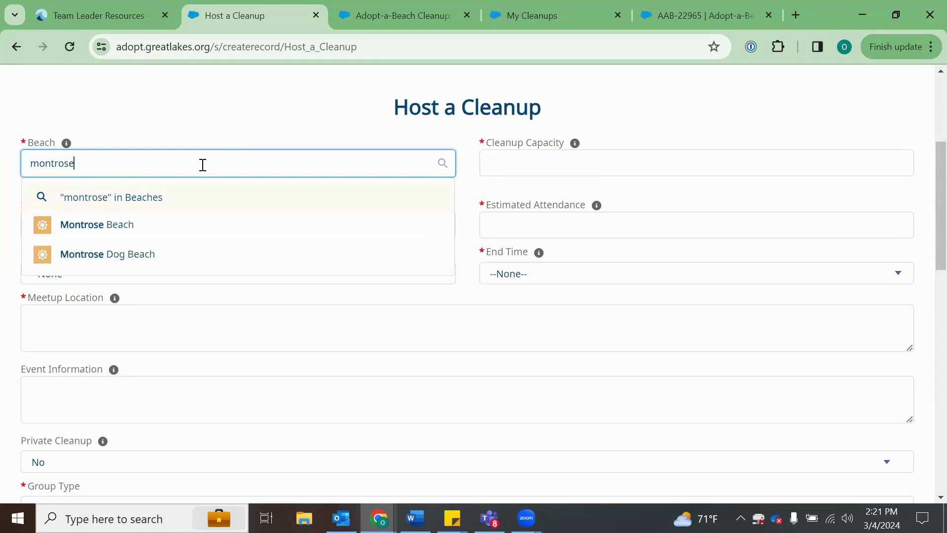
left_click(212, 129)
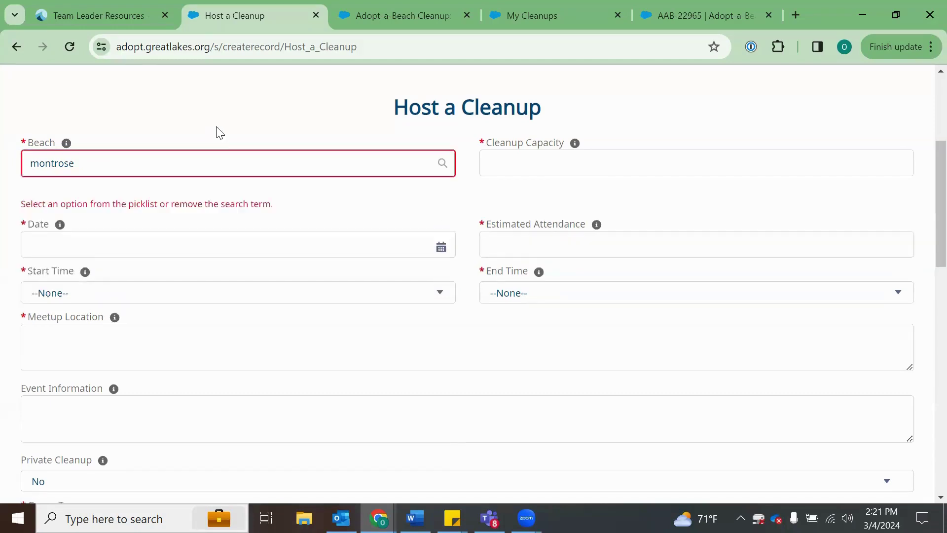
Step: Review the form's date, time, capacity, attendance, Meetup Location and Event Information fields without filling them in
scroll(232, 163, "down", 1)
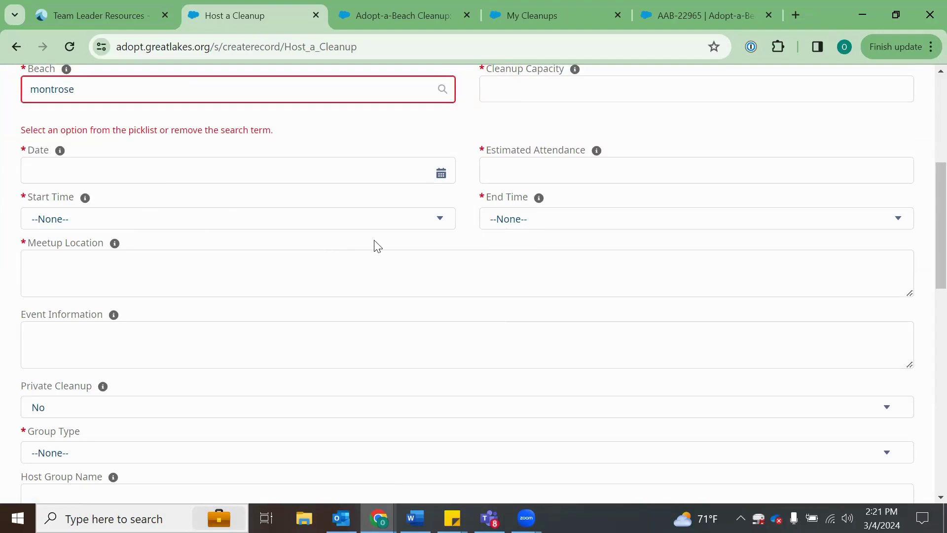
scroll(388, 236, "up", 1)
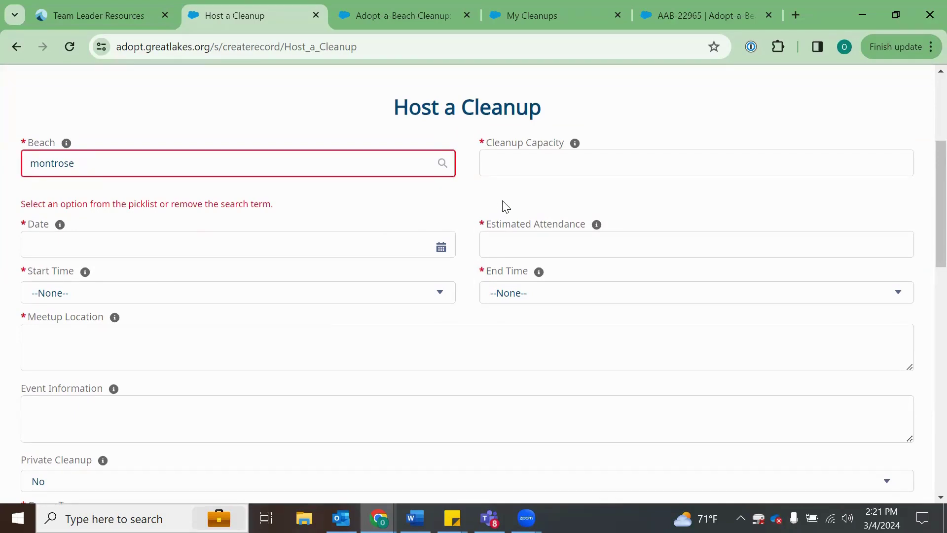
mouse_move(598, 224)
scroll(607, 196, "down", 1)
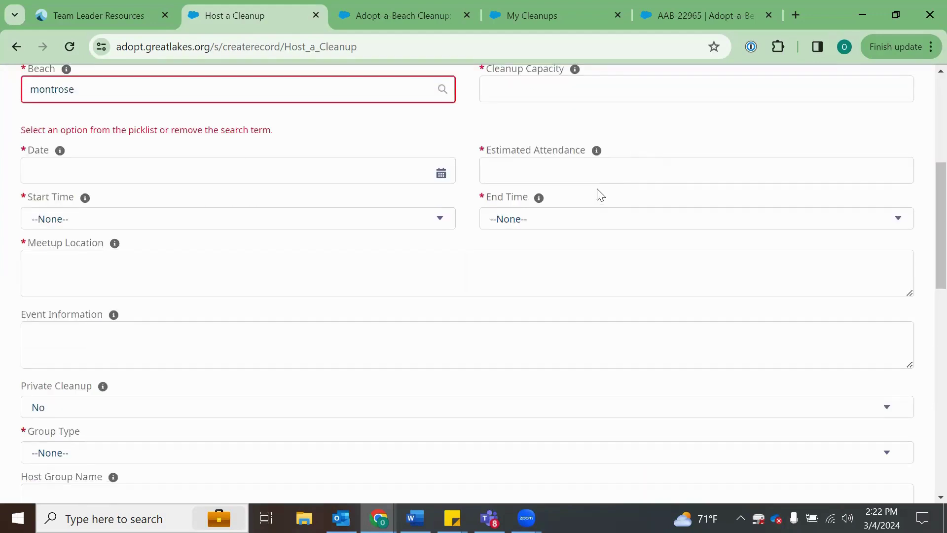
left_click(135, 277)
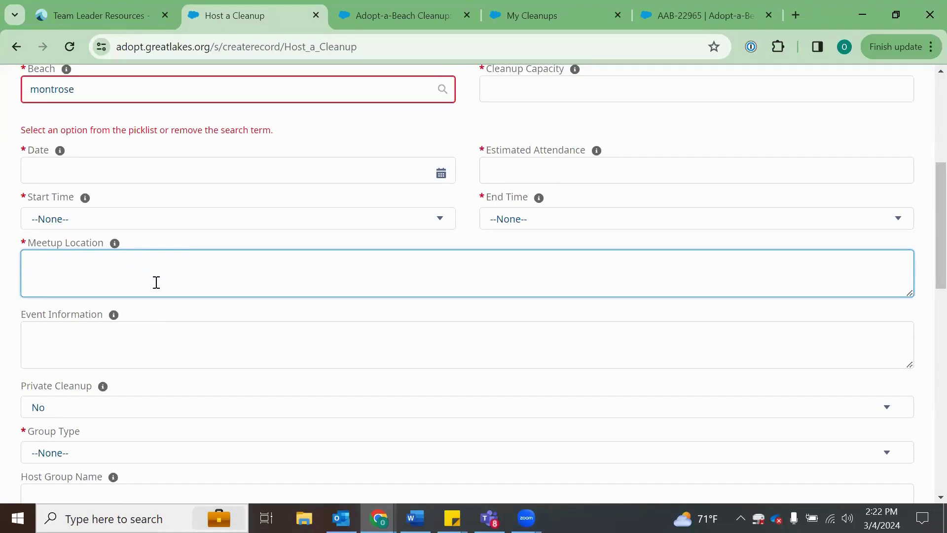
scroll(179, 283, "down", 1)
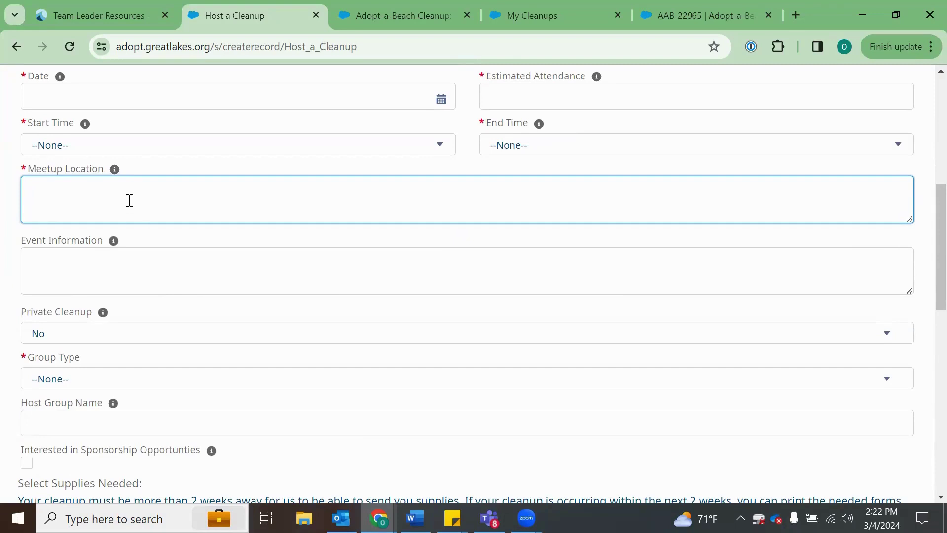
scroll(129, 199, "down", 1)
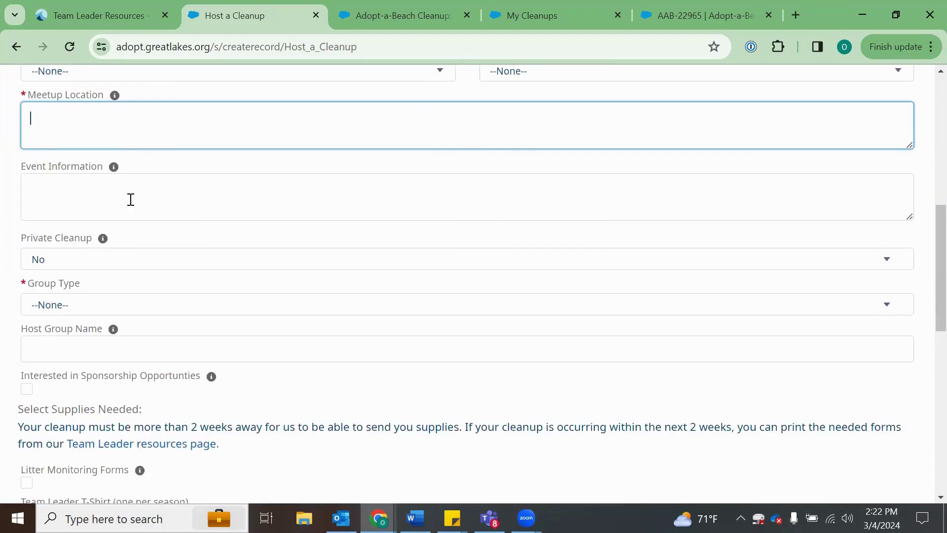
left_click(133, 192)
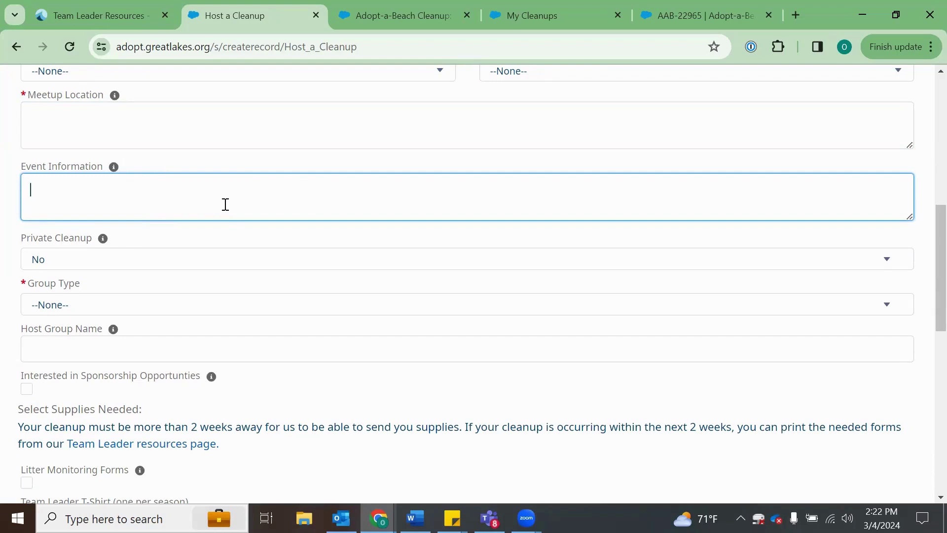
scroll(227, 207, "down", 1)
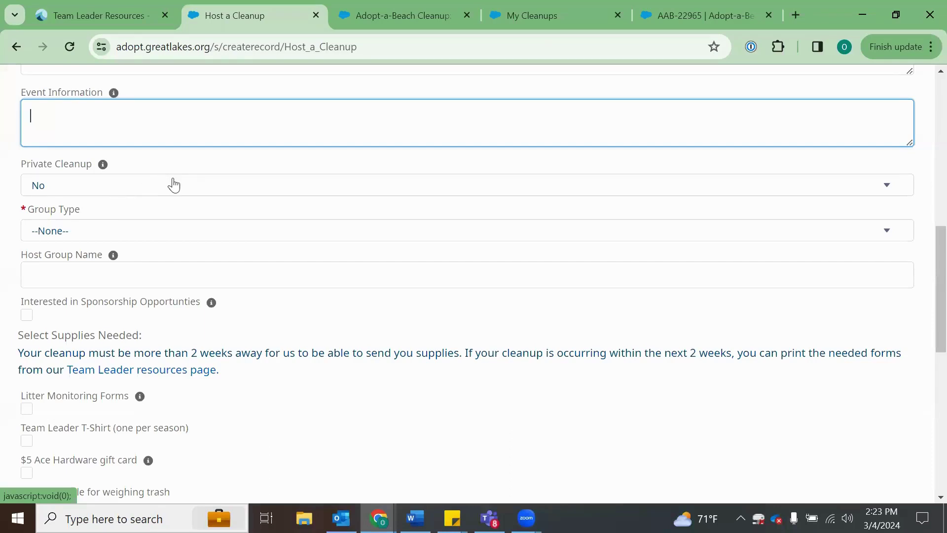
Step: View the available Group Type options, leaving the field set to None
scroll(176, 192, "down", 1)
left_click(125, 161)
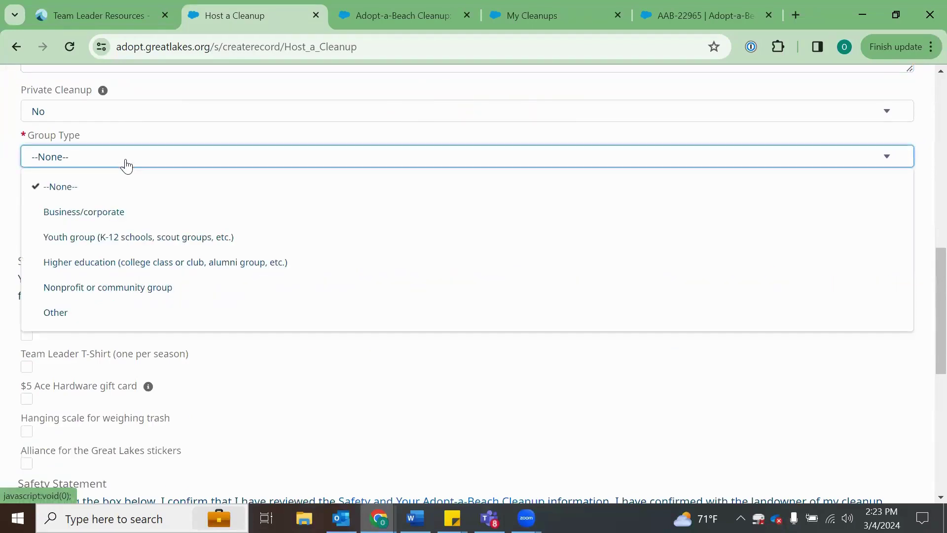
left_click(203, 186)
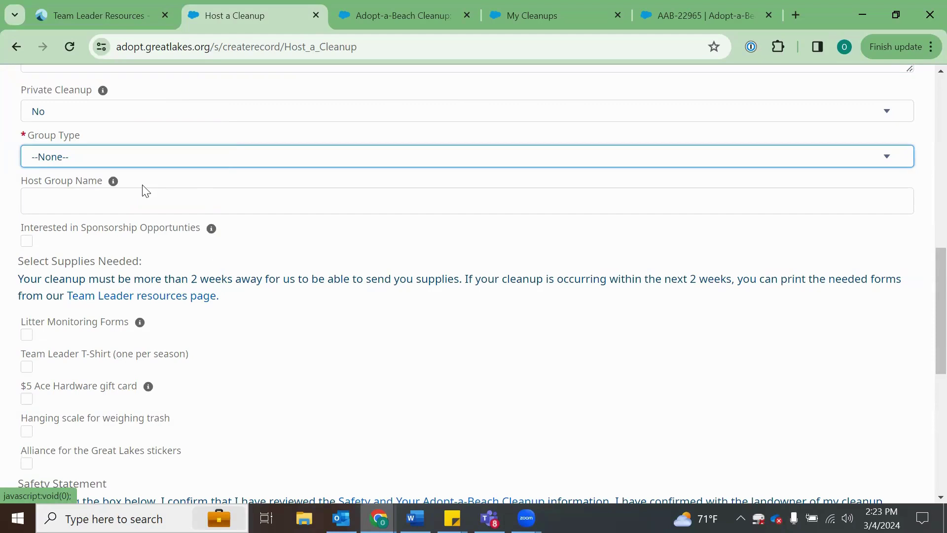
scroll(252, 254, "up", 1)
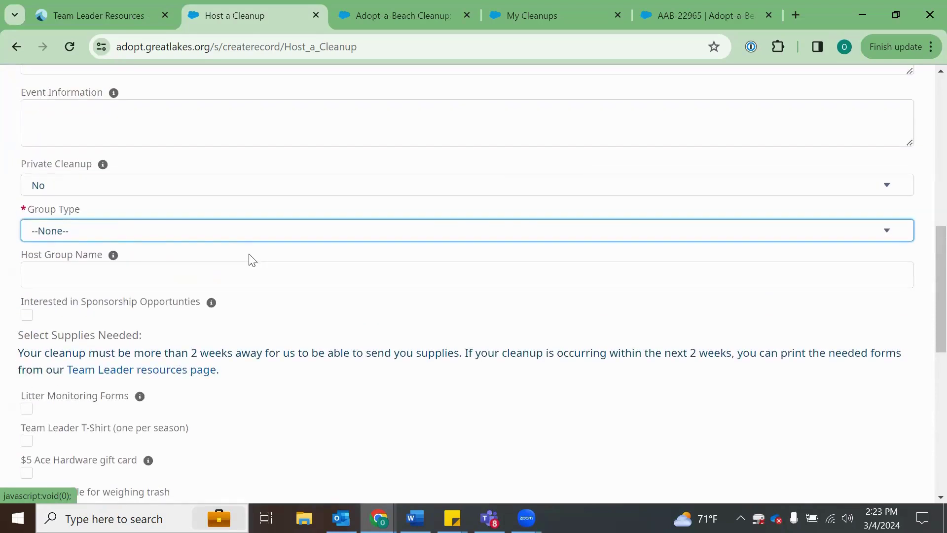
Step: Examine the sponsorship option, the list of supplies to request and the safety statement of the form
scroll(173, 272, "down", 1)
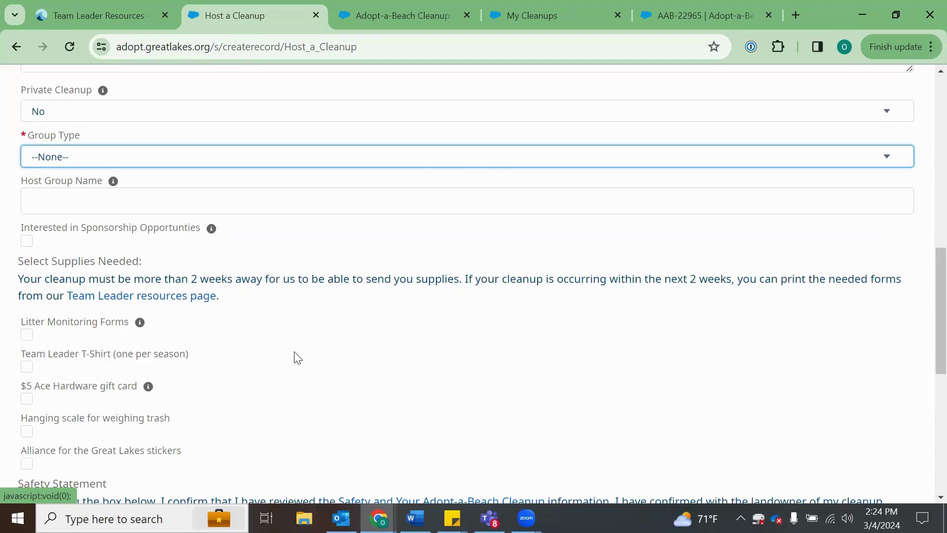
scroll(301, 323, "down", 1)
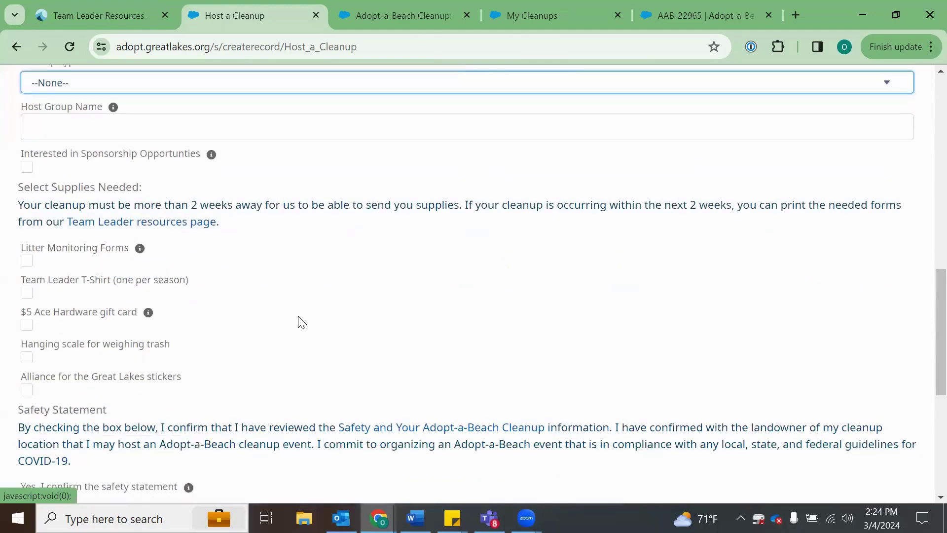
scroll(301, 322, "down", 1)
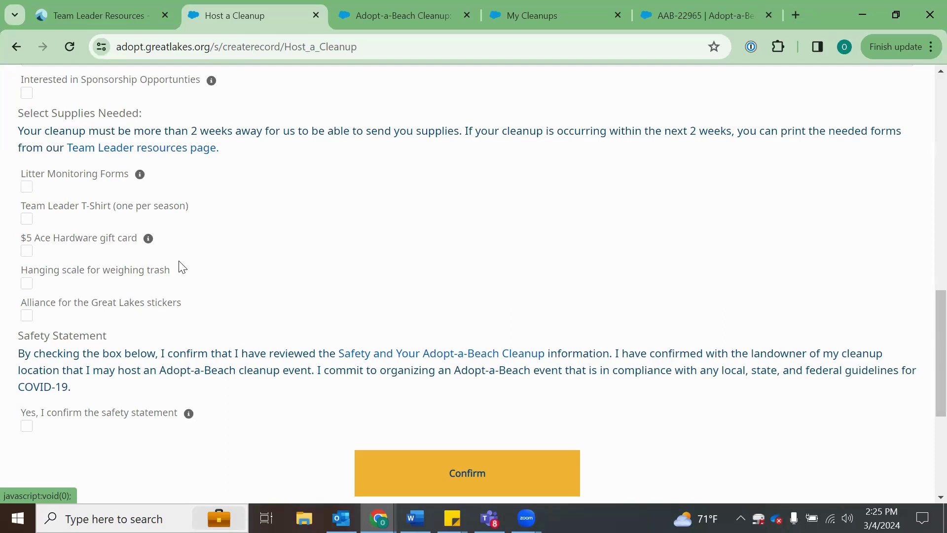
scroll(190, 260, "down", 1)
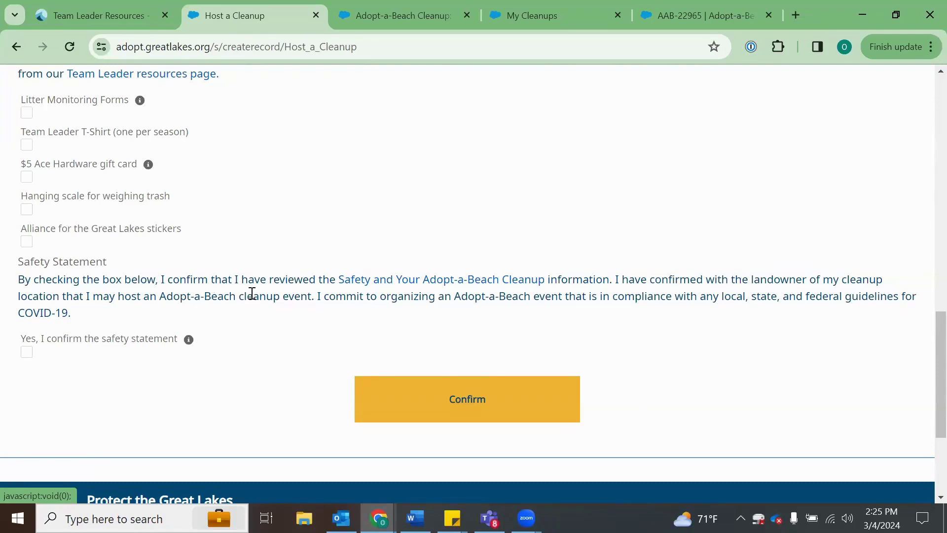
scroll(267, 308, "up", 1)
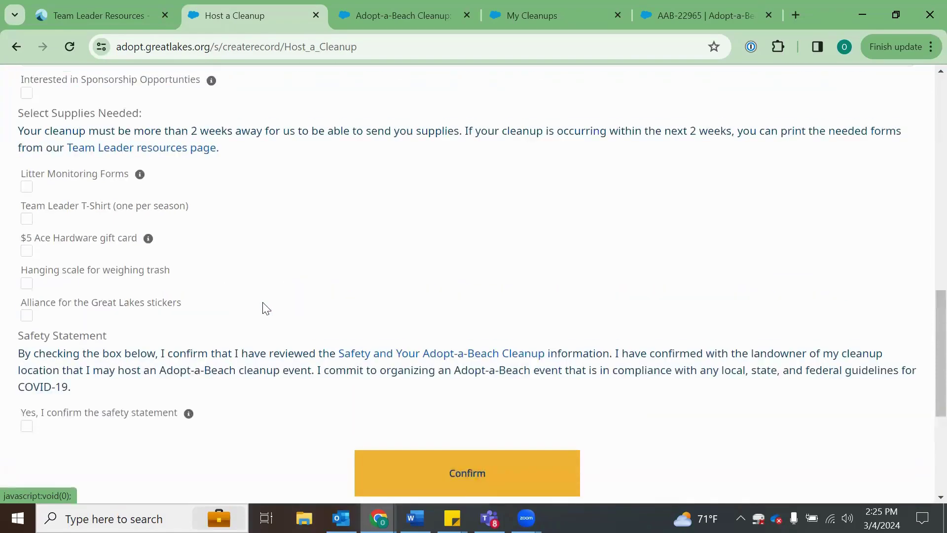
Step: Look over the whole Host a Cleanup form again, from the Beach field to the safety statement and confirmation
scroll(266, 309, "up", 10)
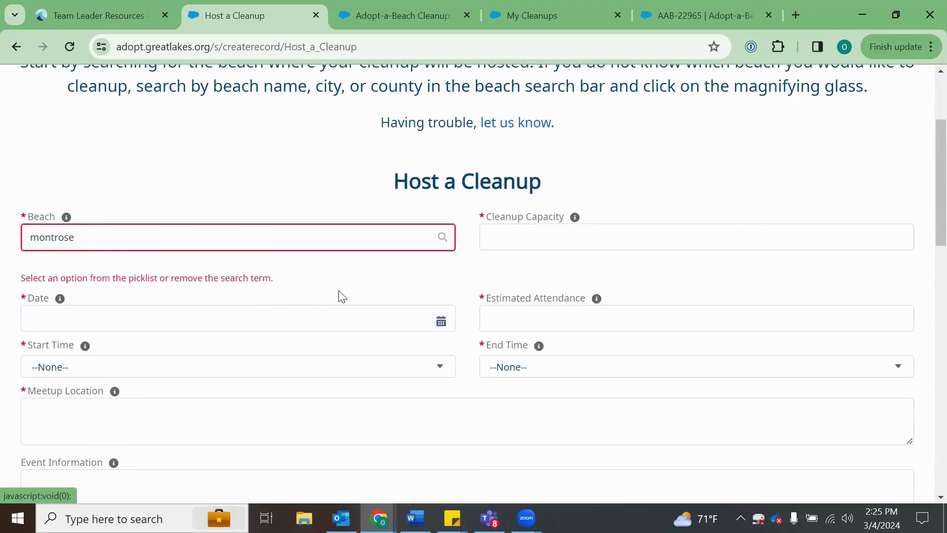
scroll(342, 297, "down", 2)
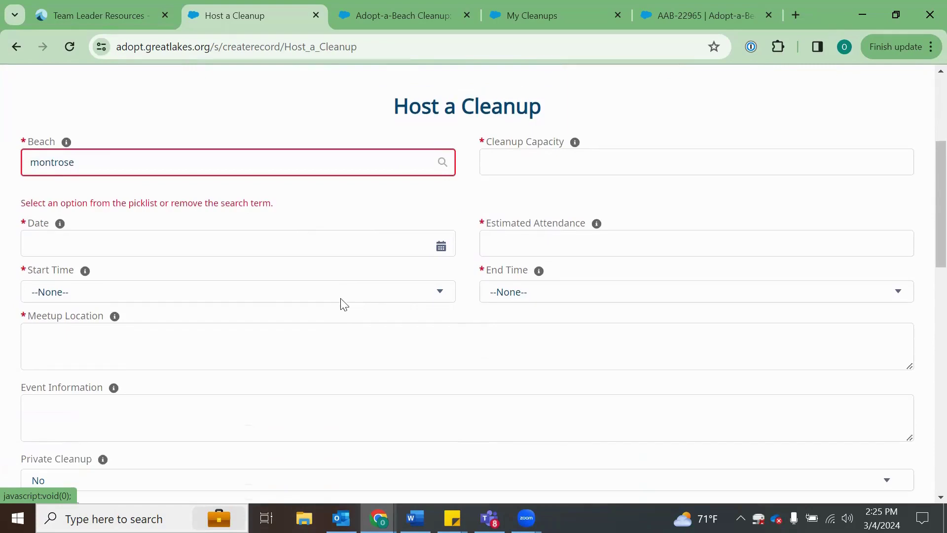
scroll(343, 302, "down", 12)
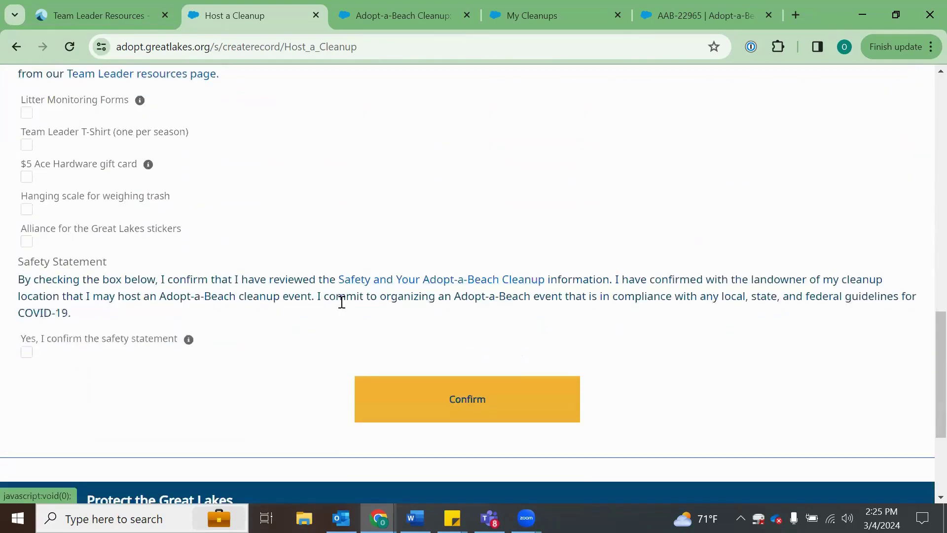
scroll(342, 302, "up", 12)
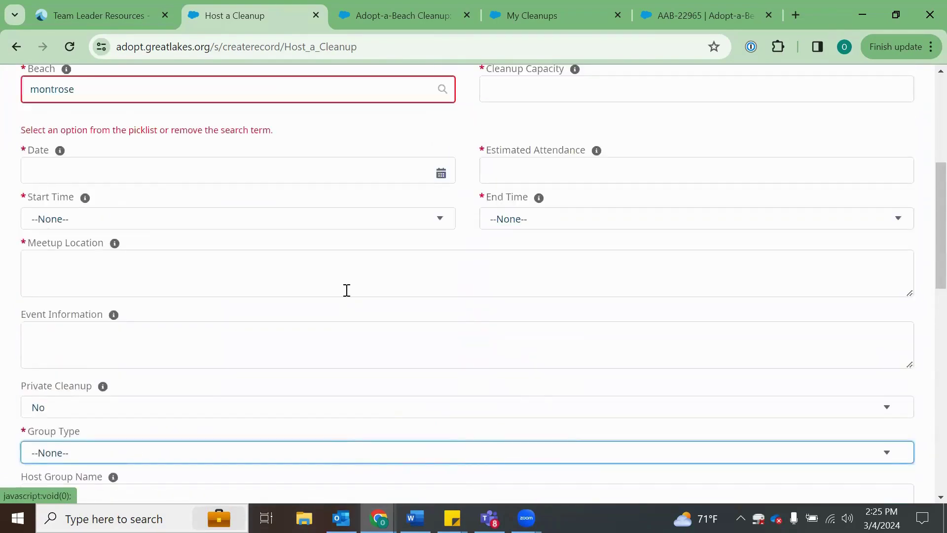
scroll(370, 314, "up", 3)
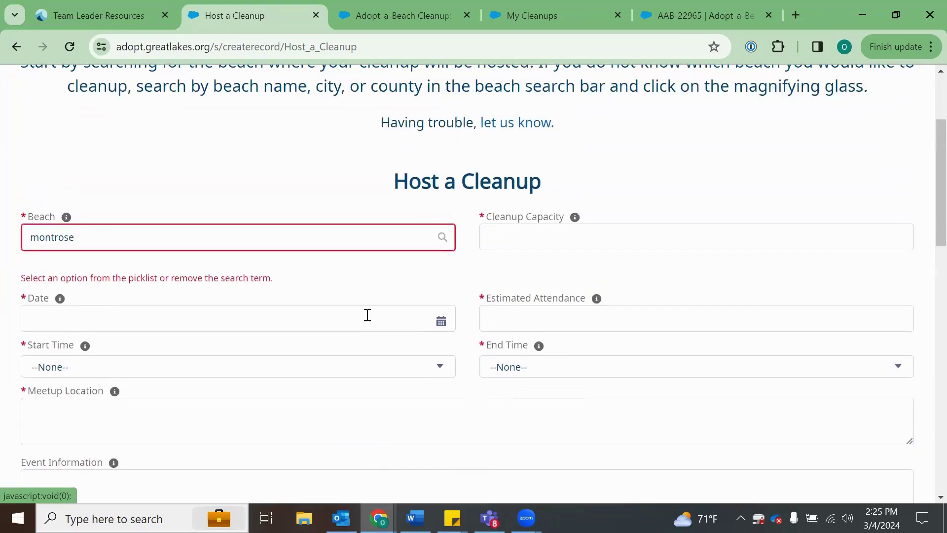
scroll(397, 326, "down", 10)
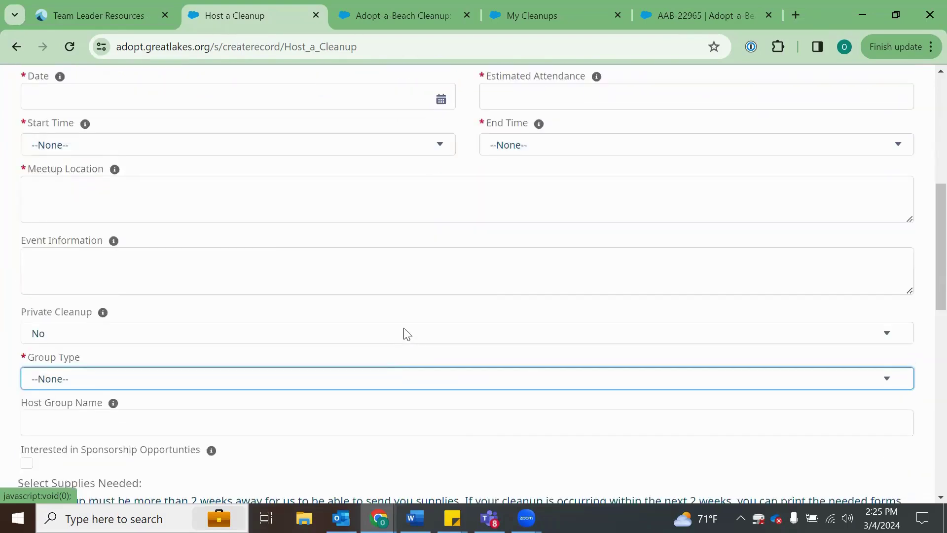
scroll(407, 334, "down", 6)
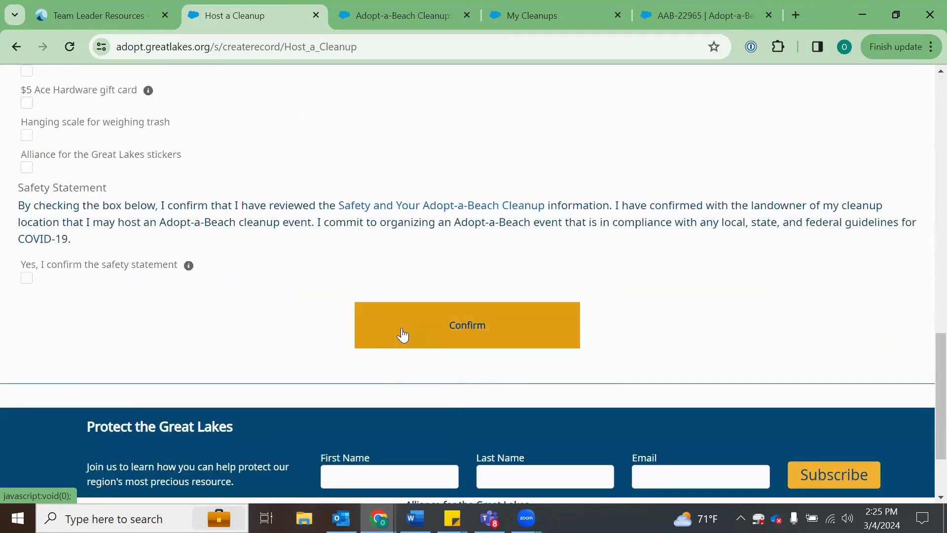
scroll(345, 272, "up", 3)
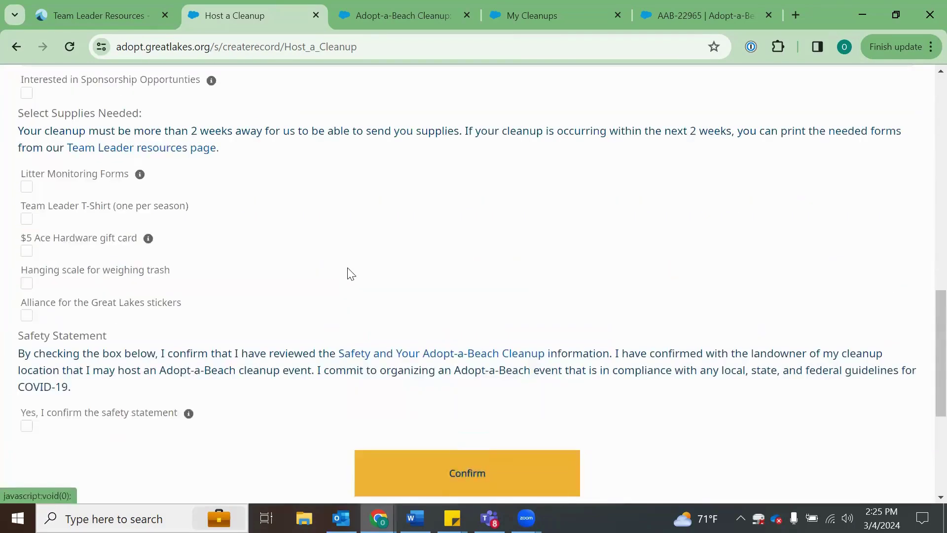
scroll(363, 281, "up", 5)
scroll(361, 278, "up", 2)
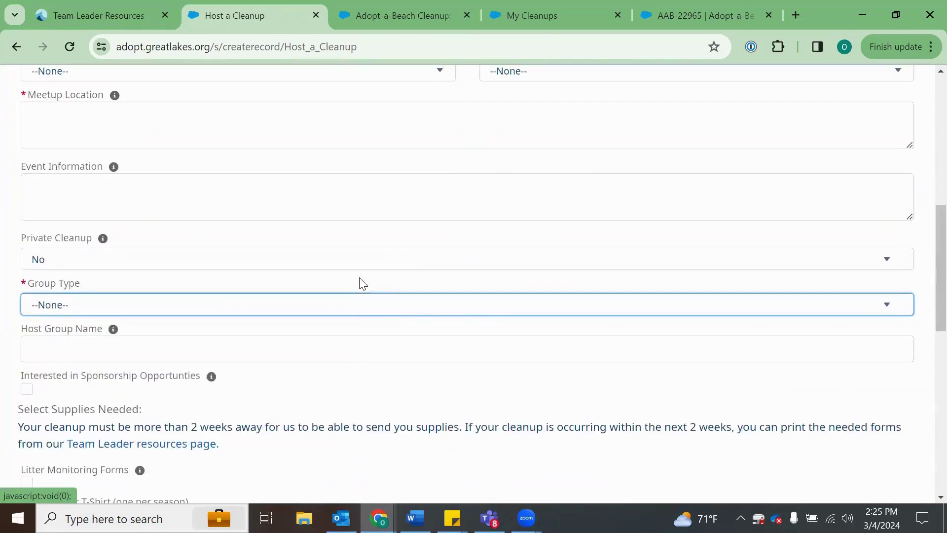
scroll(361, 281, "down", 7)
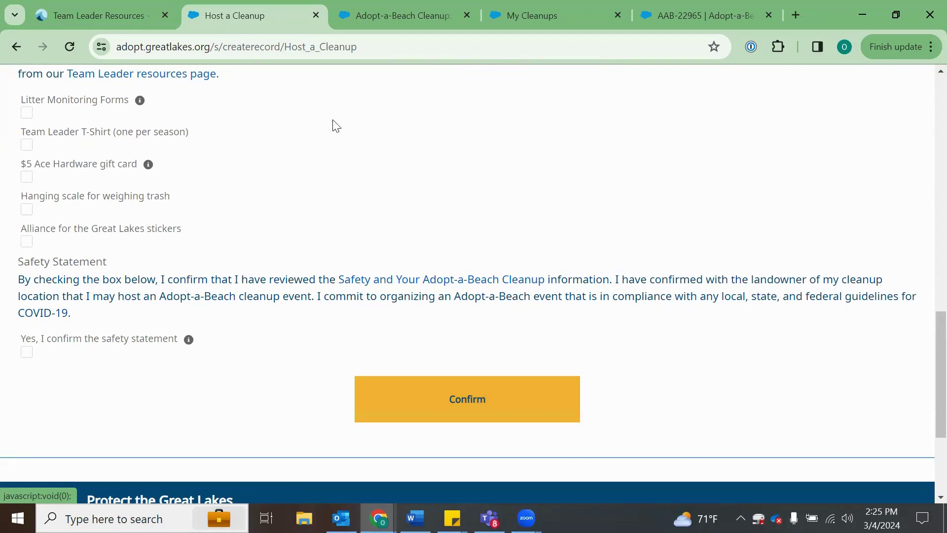
Step: Switch to the Tunnel Park Cleanup page for 11/30/24 and examine its management options and event details
left_click(374, 14)
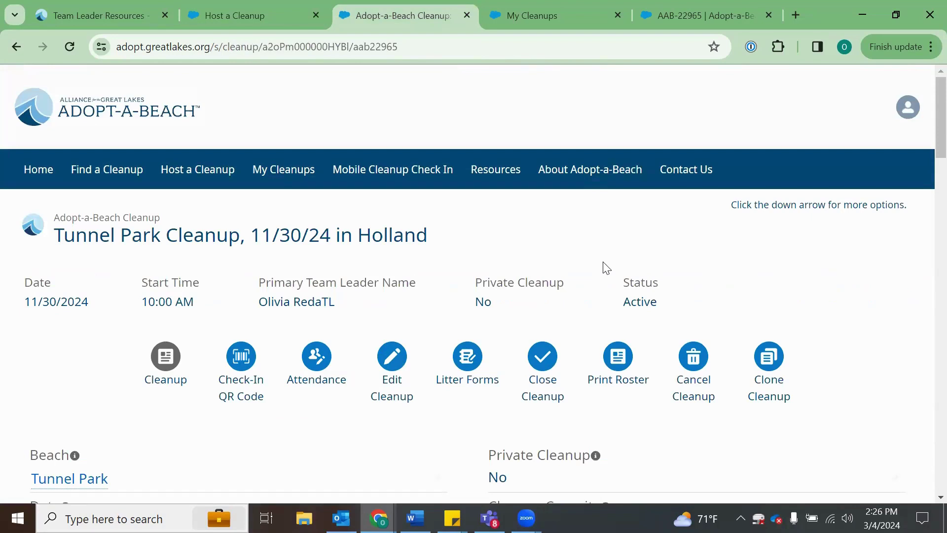
scroll(607, 269, "down", 1)
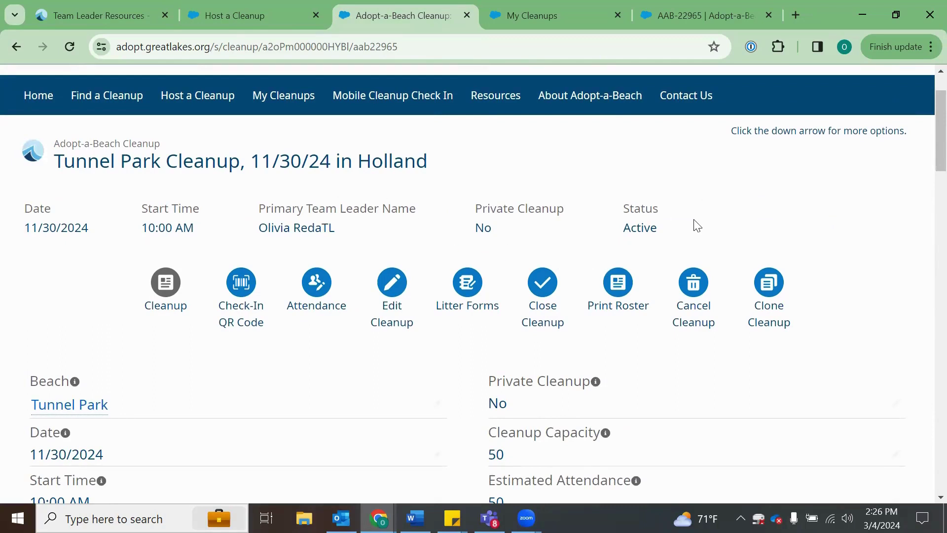
scroll(696, 226, "down", 1)
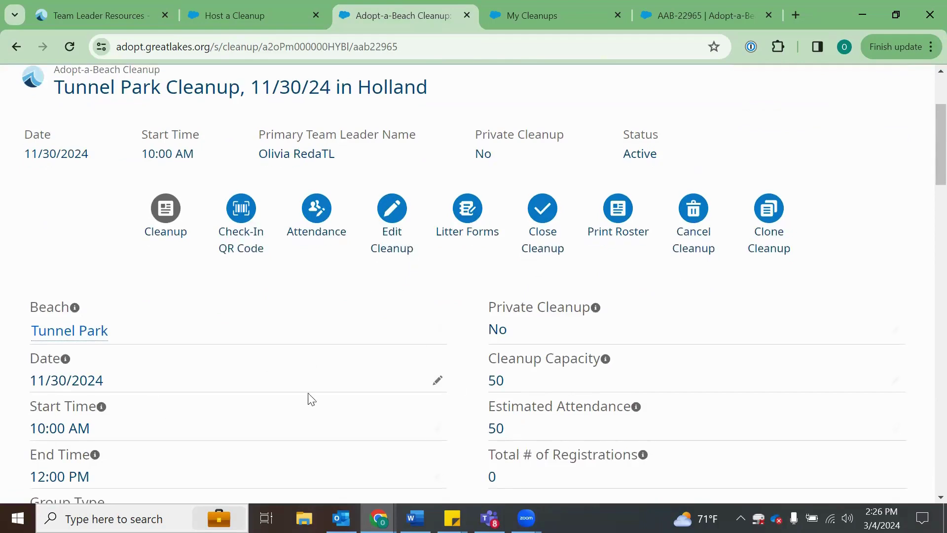
Step: Examine the Tunnel Park cleanup's details, from attendance and supplies through listing instructions and leader information to the publicity link and safety statement
scroll(479, 384, "down", 1)
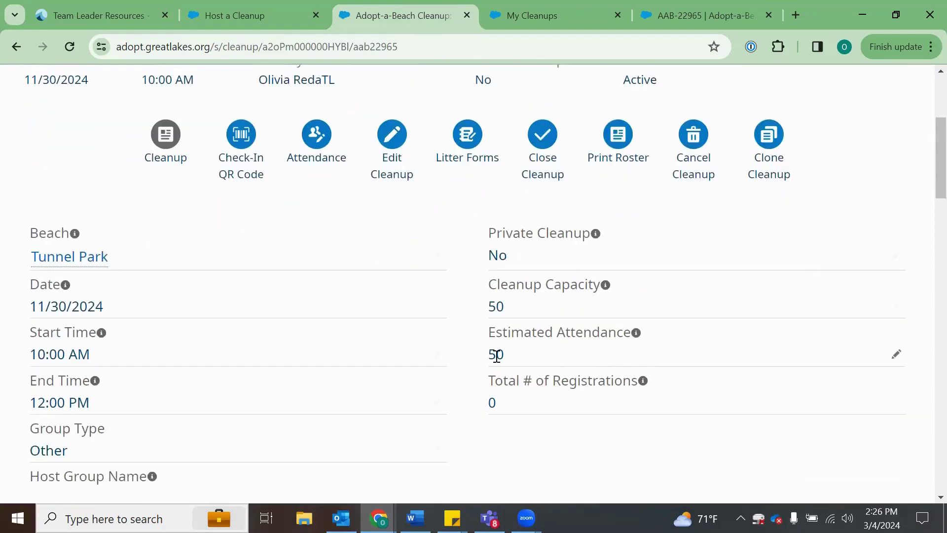
scroll(496, 357, "down", 5)
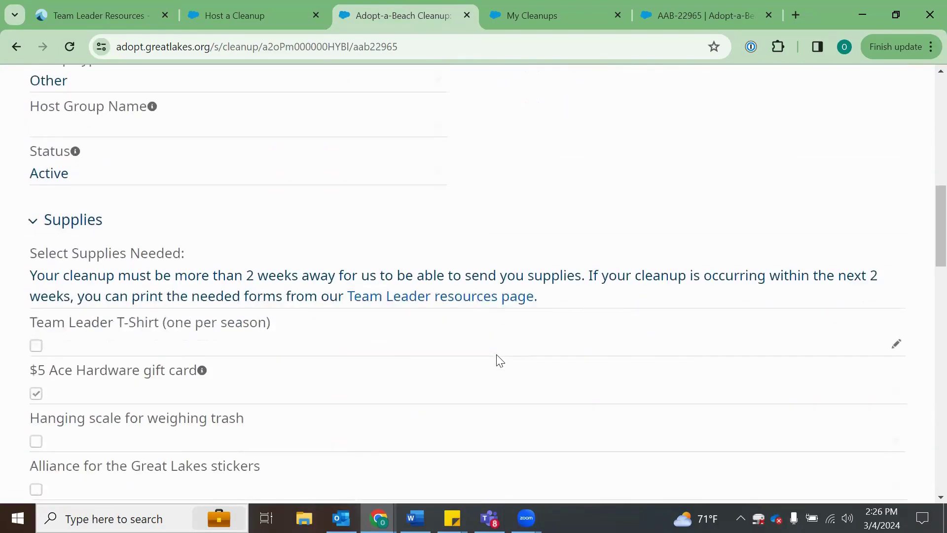
scroll(499, 361, "down", 5)
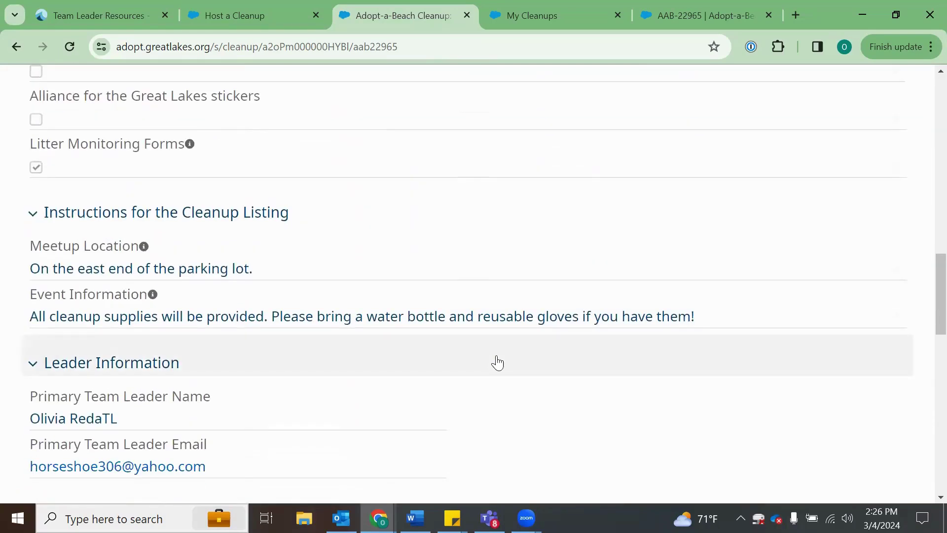
scroll(498, 363, "down", 4)
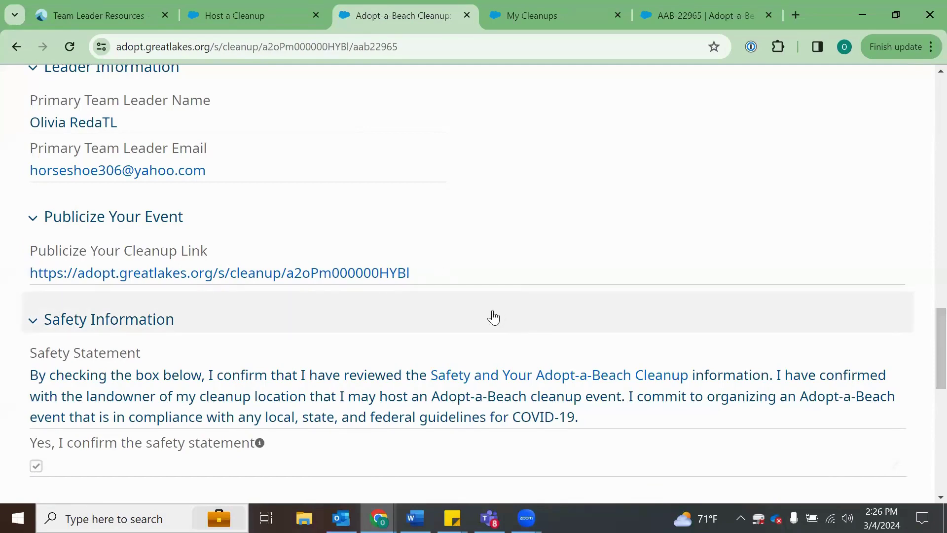
scroll(429, 383, "down", 1)
Step: Open the My Cleanups page listing the team leader's own upcoming and past cleanups
scroll(432, 378, "up", 15)
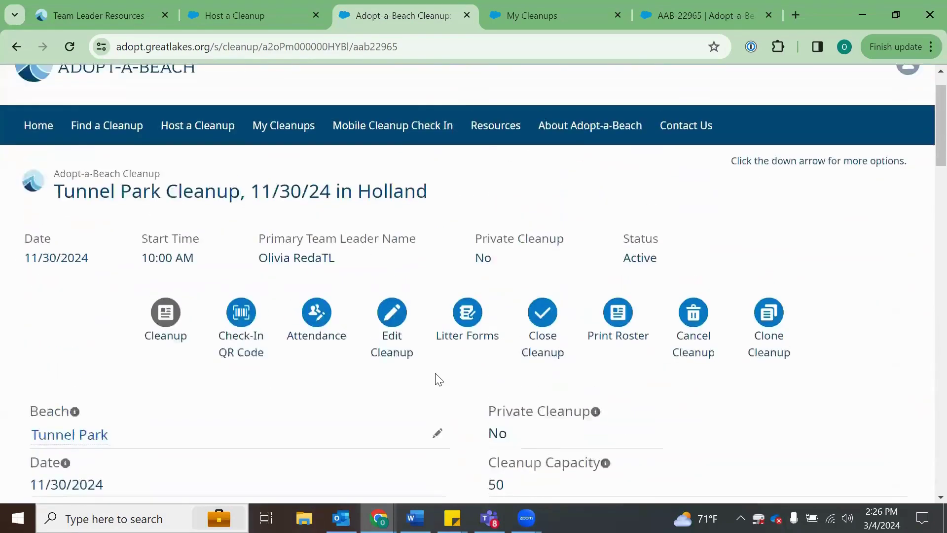
scroll(437, 381, "up", 1)
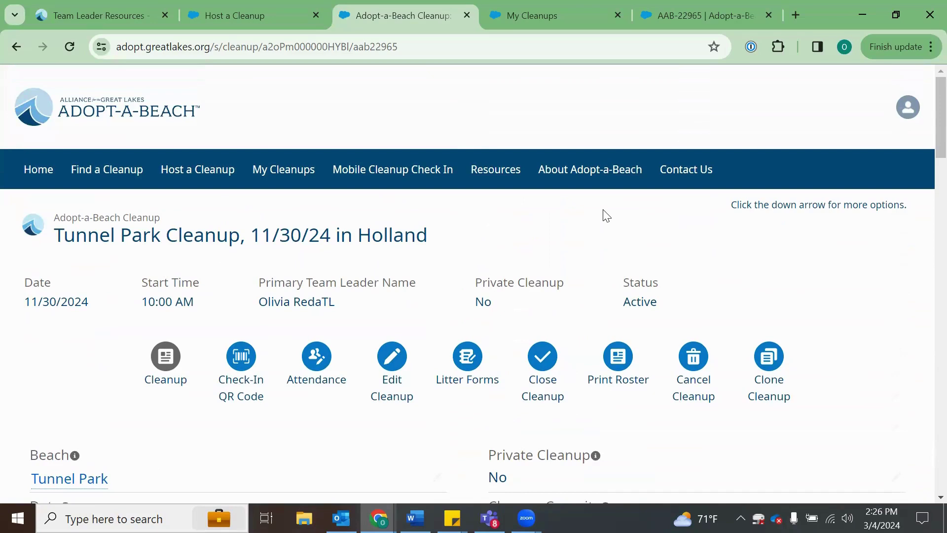
left_click(285, 177)
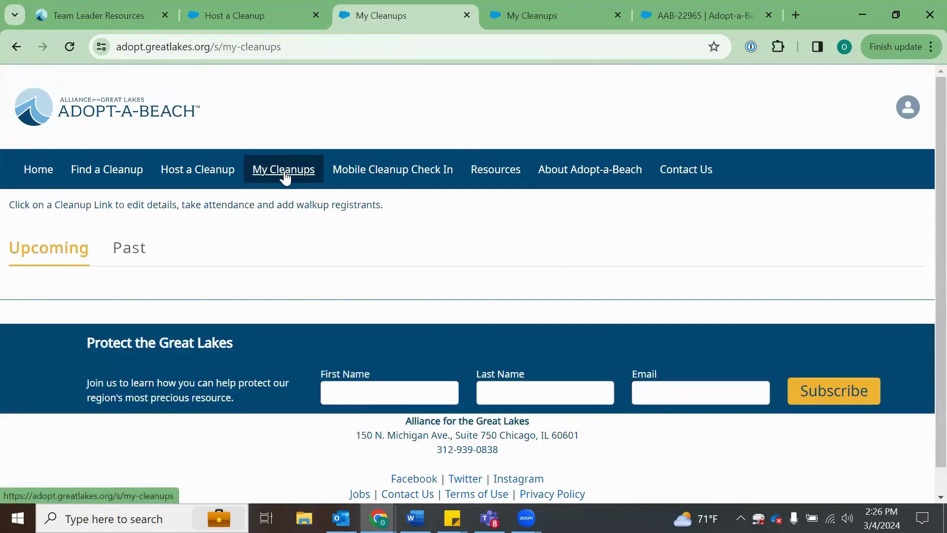